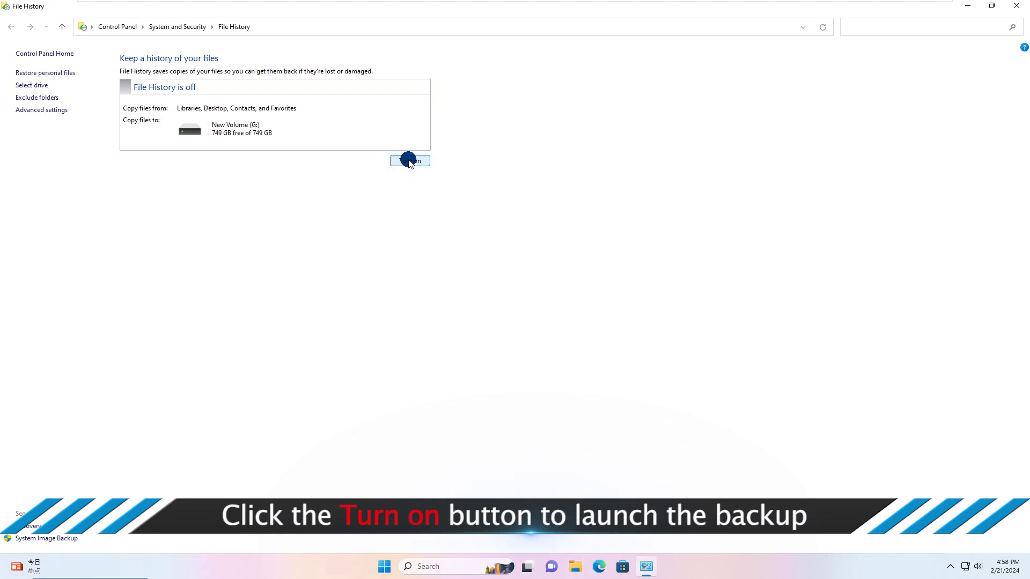
Turn on File History with New Volume (G:) as the backup destination.
{"action": "left_click", "coordinate": [410, 161]}
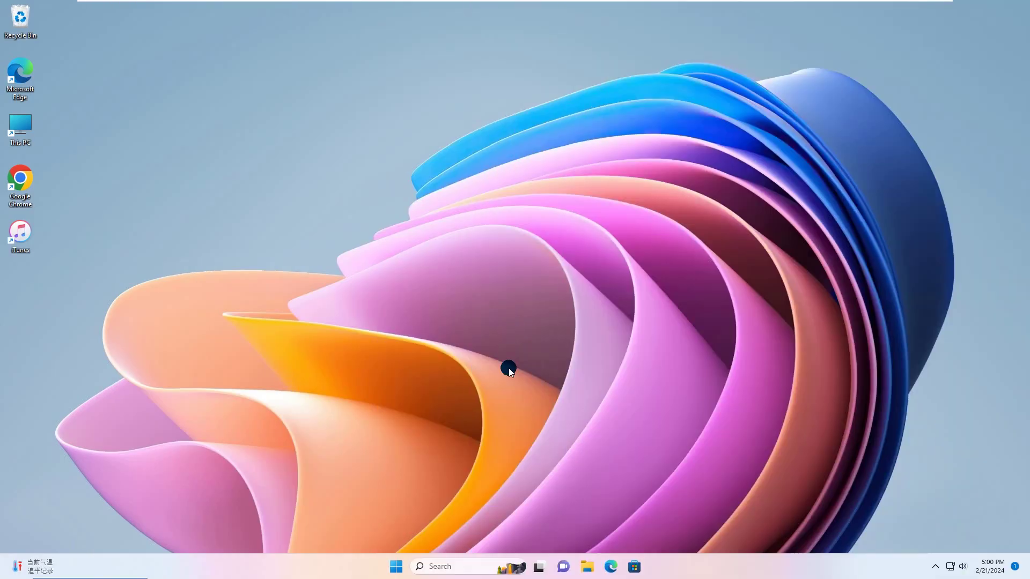
Open Backup and Restore (Windows 7) from the Control Panel and start creating a system image.
{"action": "left_click", "coordinate": [432, 567]}
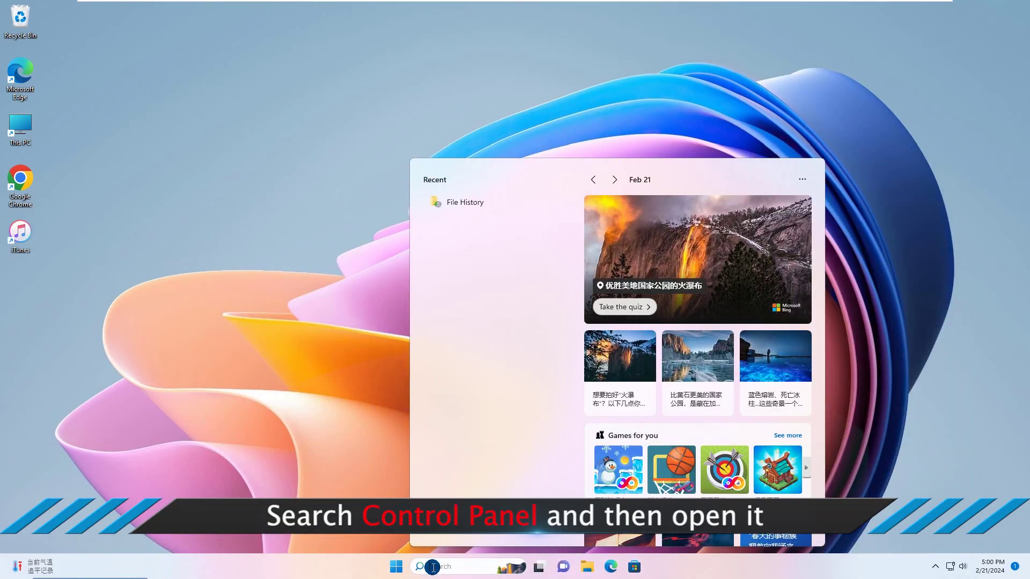
{"action": "type", "text": "control panel"}
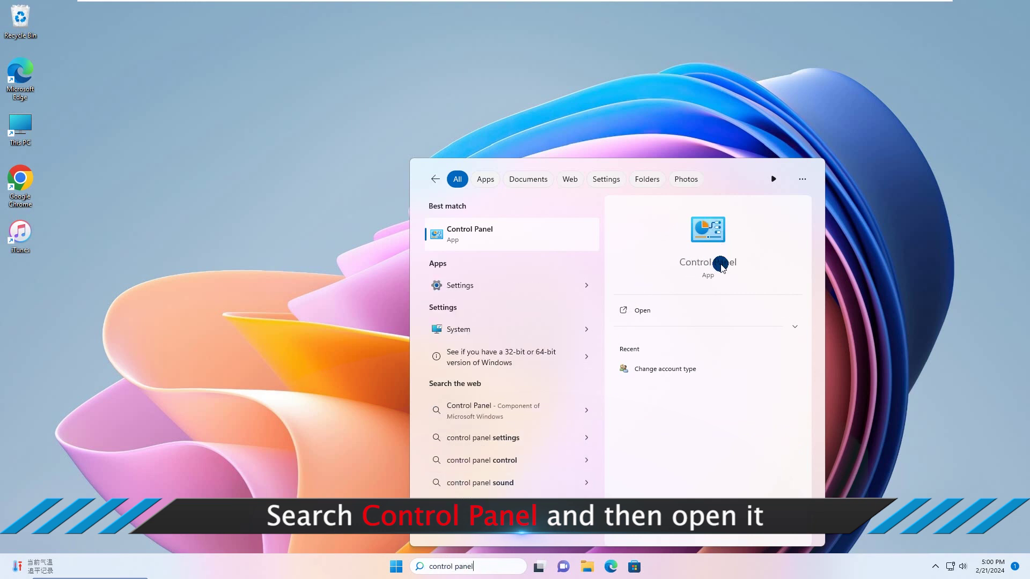
{"action": "left_click", "coordinate": [651, 313]}
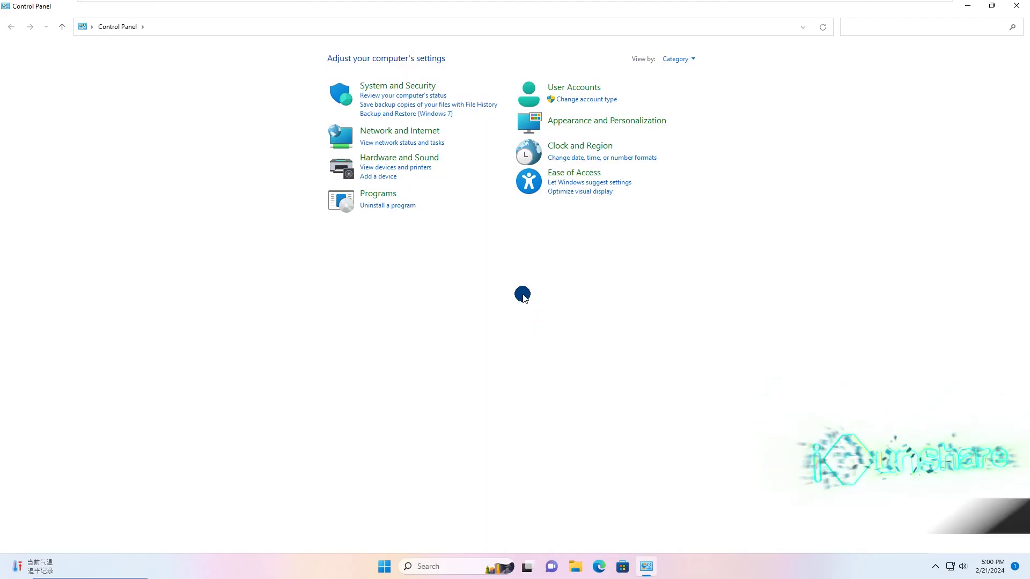
{"action": "left_click", "coordinate": [403, 115]}
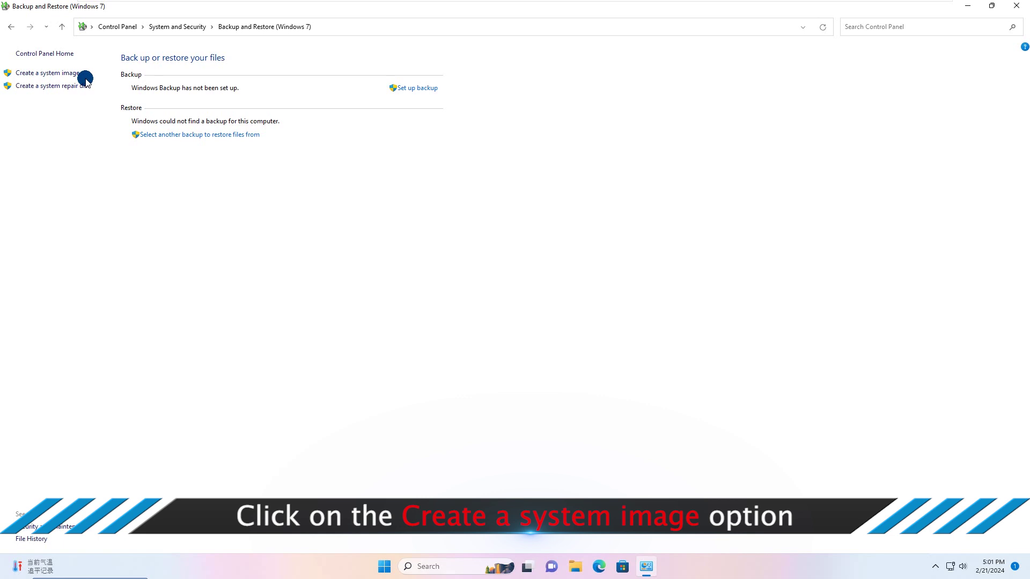
{"action": "left_click", "coordinate": [46, 73]}
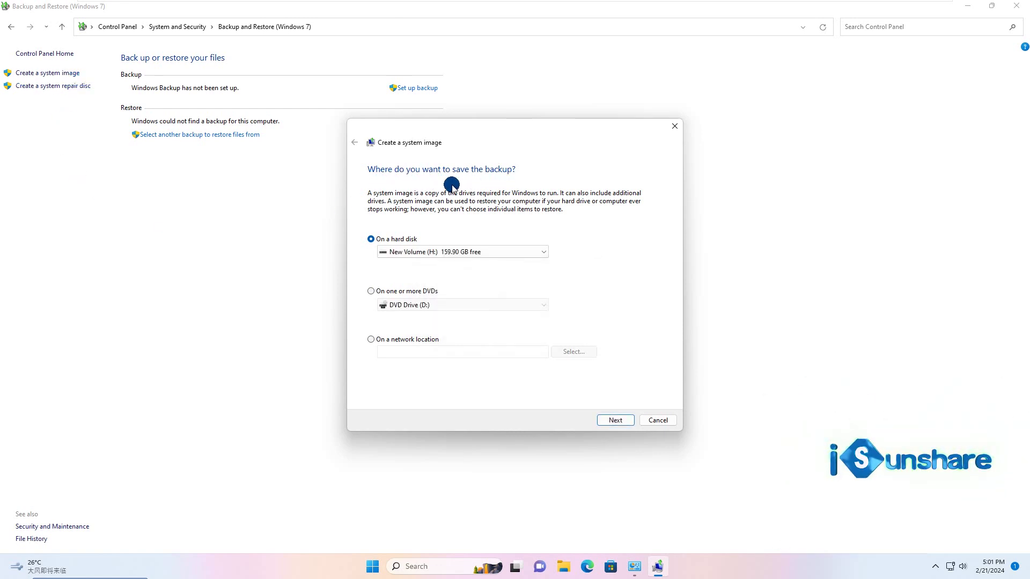
Choose the hard disk New Volume (G:) as the location for the system image.
{"action": "left_click", "coordinate": [457, 251]}
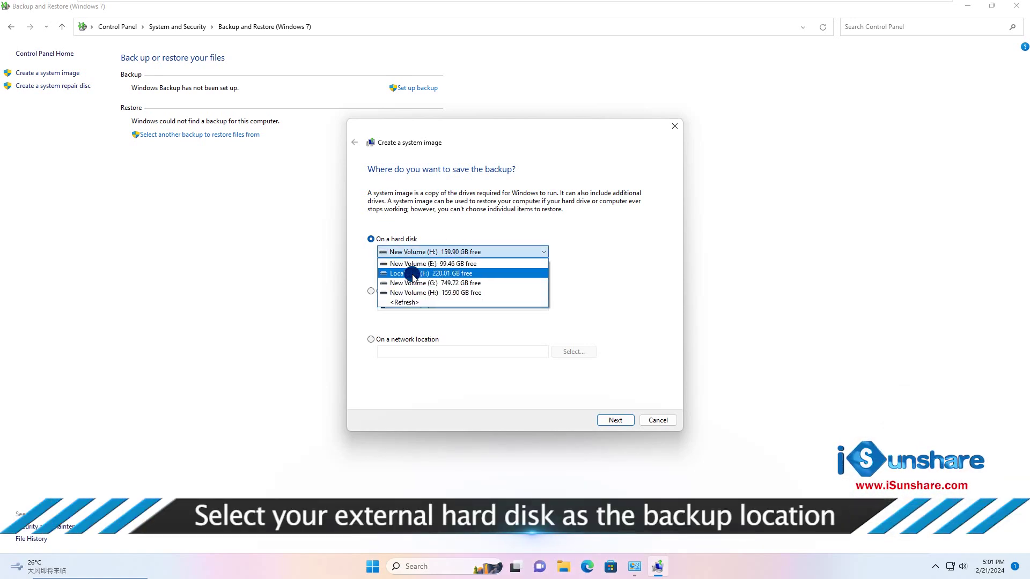
{"action": "left_click", "coordinate": [438, 283]}
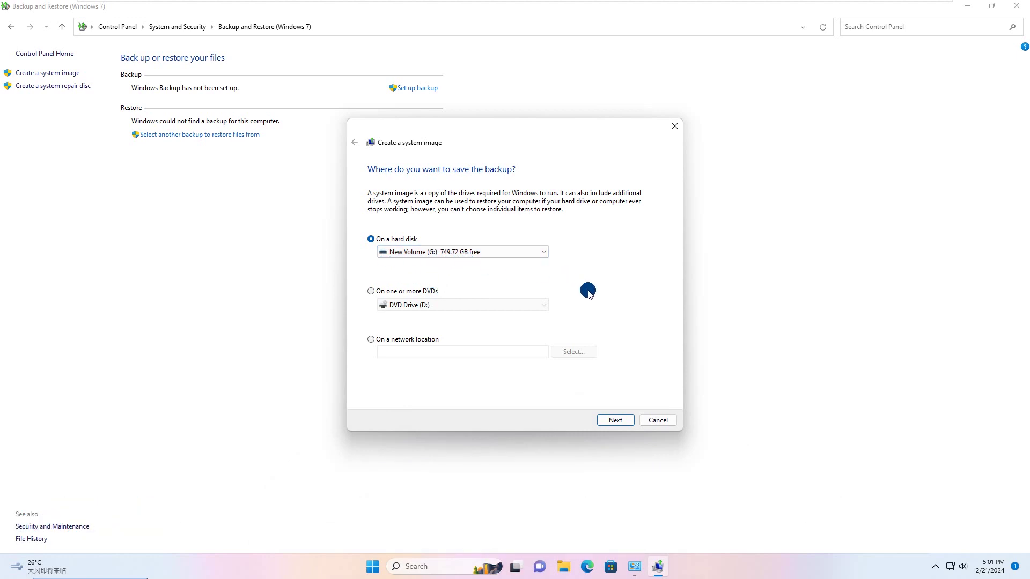
{"action": "left_click", "coordinate": [617, 420]}
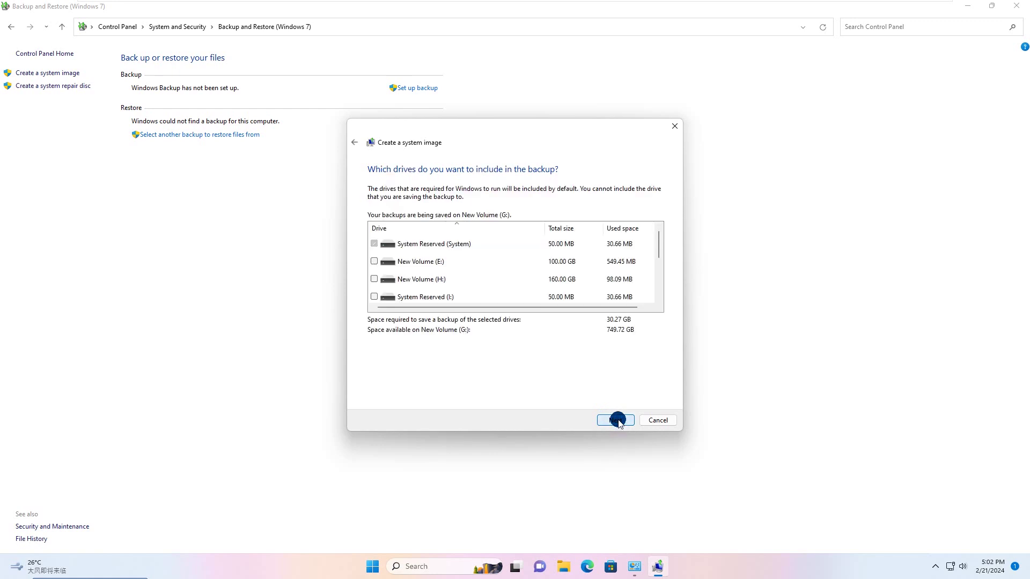
Review the drives, keep only the default system drives in the image, and start the backup.
{"action": "scroll", "coordinate": [515, 258], "scroll_direction": "down", "scroll_amount": 3}
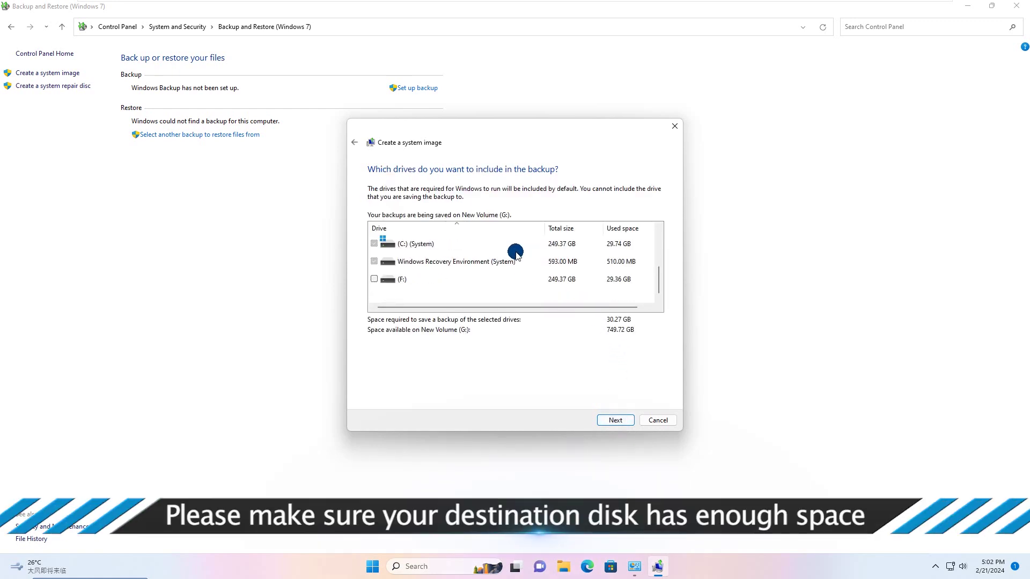
{"action": "scroll", "coordinate": [410, 268], "scroll_direction": "up", "scroll_amount": 2}
{"action": "scroll", "coordinate": [416, 272], "scroll_direction": "up", "scroll_amount": 2}
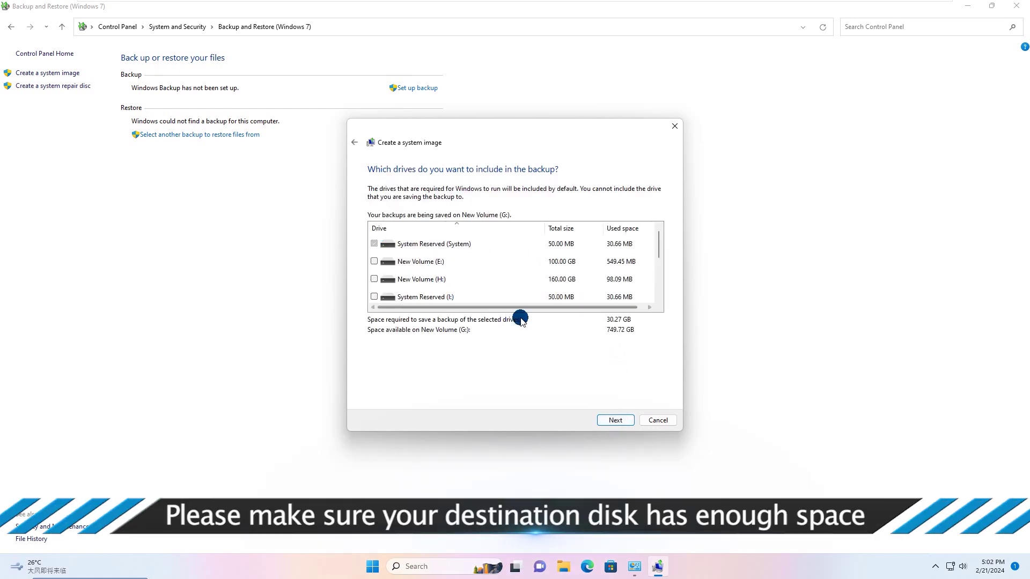
{"action": "left_click", "coordinate": [617, 420]}
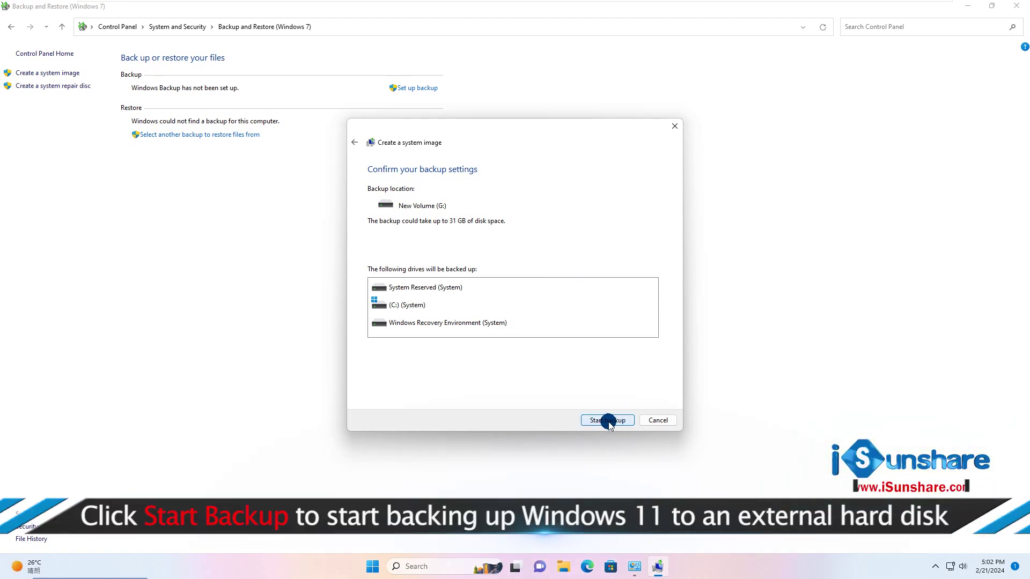
{"action": "left_click", "coordinate": [606, 421]}
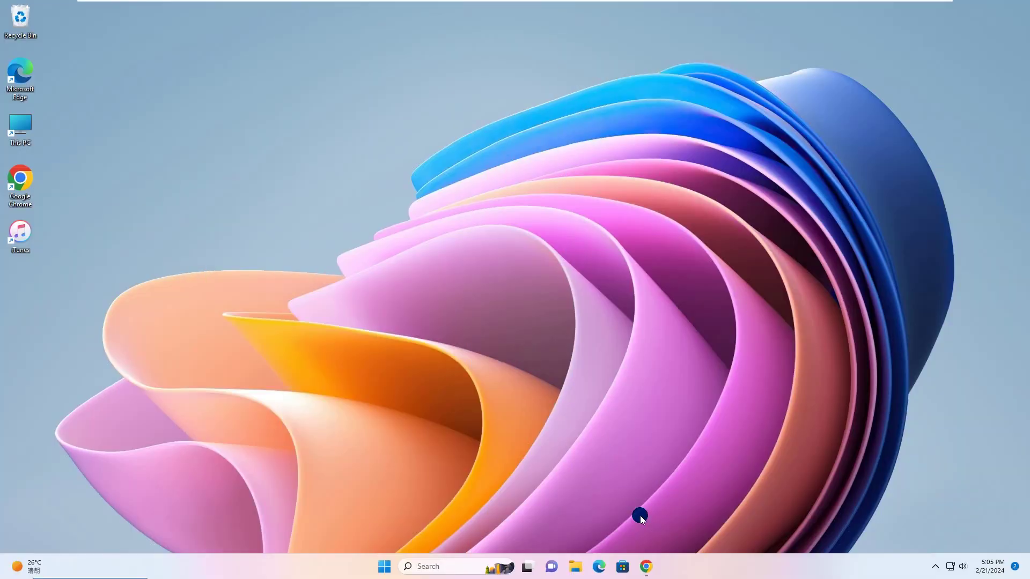
{"action": "left_click", "coordinate": [647, 569]}
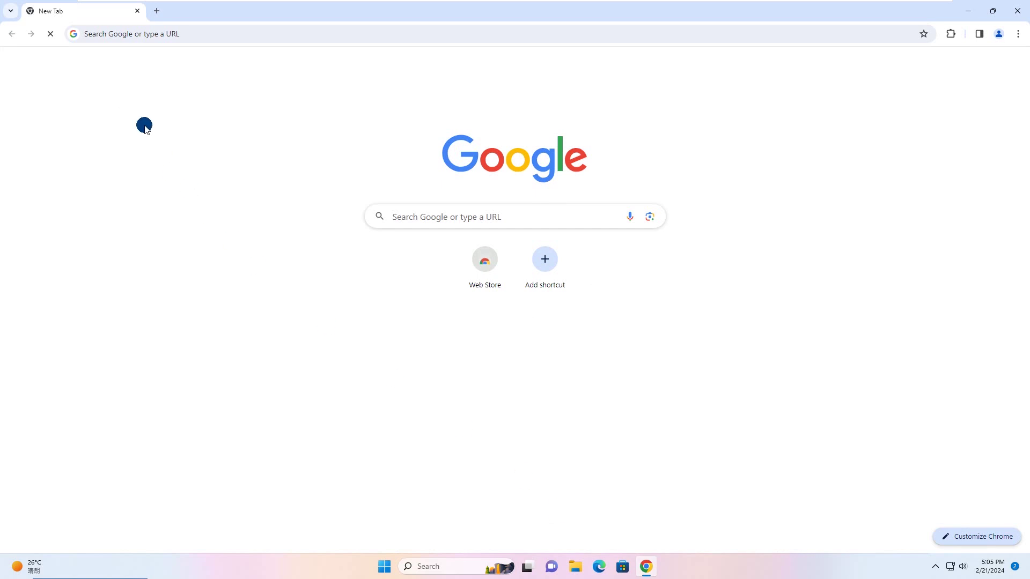
{"action": "left_click", "coordinate": [121, 38]}
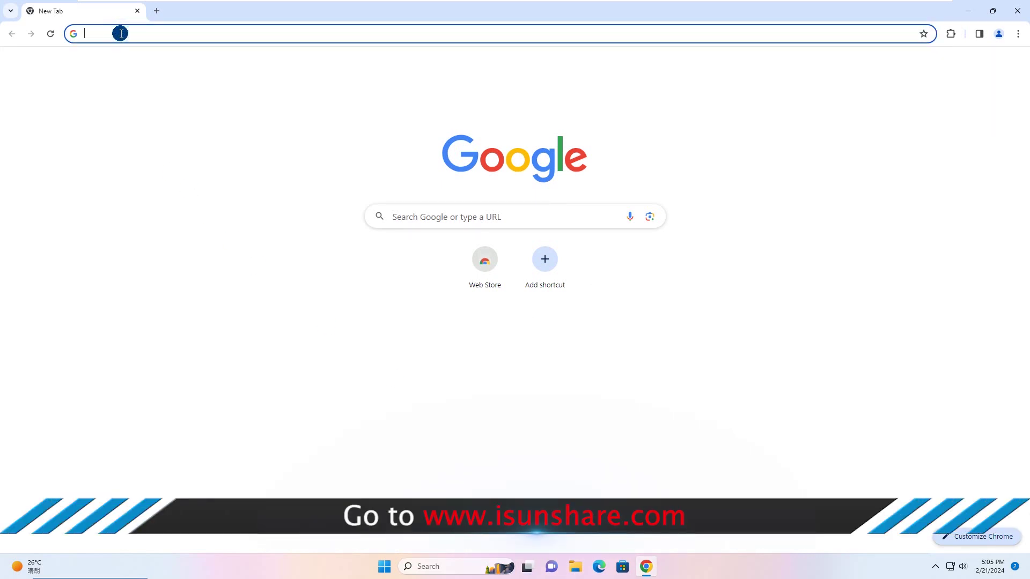
{"action": "type", "text": "www.isunshare.com"}
{"action": "key", "text": "Return"}
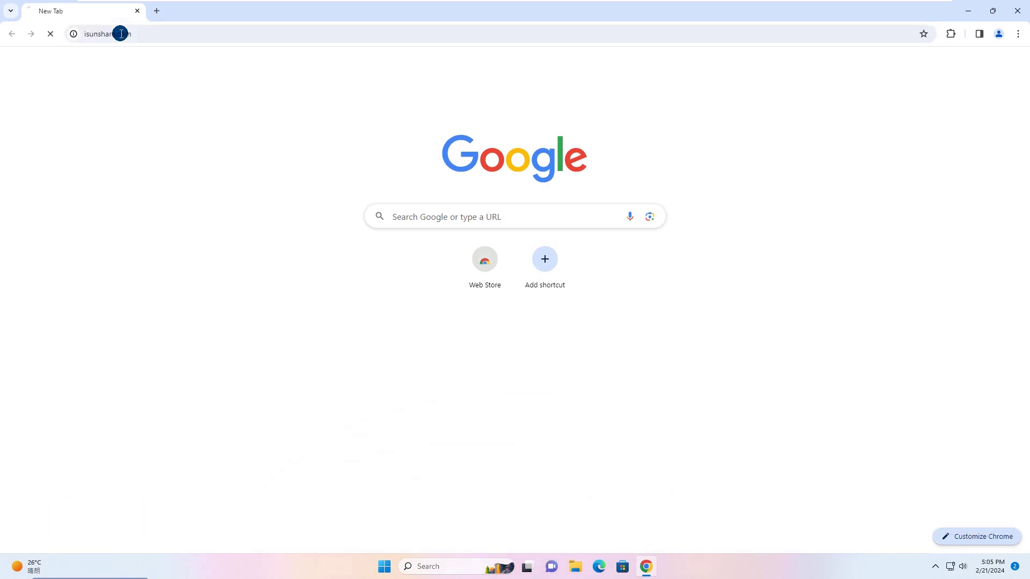
{"action": "mouse_move", "coordinate": [360, 72]}
{"action": "mouse_move", "coordinate": [516, 69]}
{"action": "left_click", "coordinate": [508, 98]}
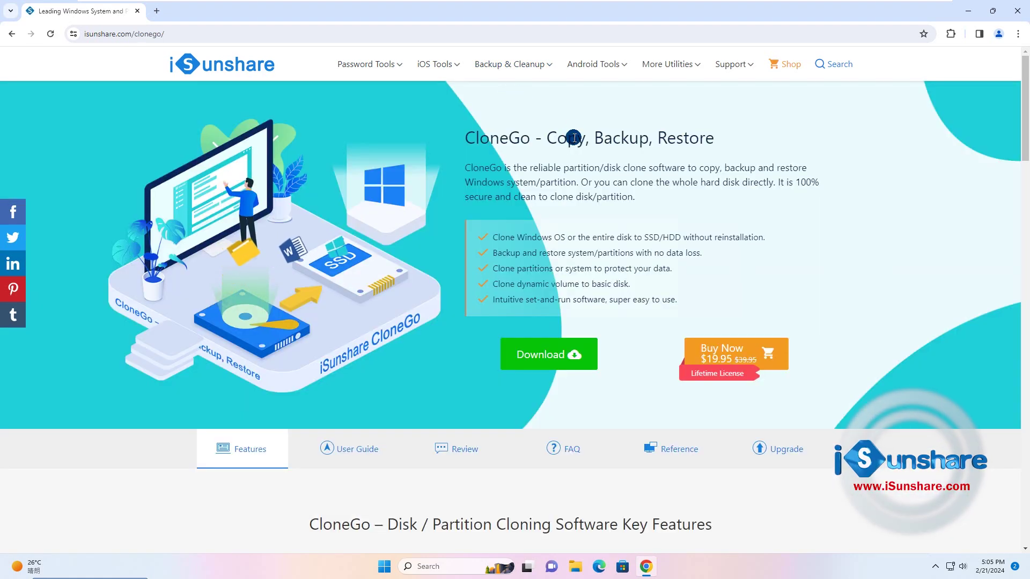
Download the CloneGo installer, run it and close the browser.
{"action": "left_click", "coordinate": [546, 359]}
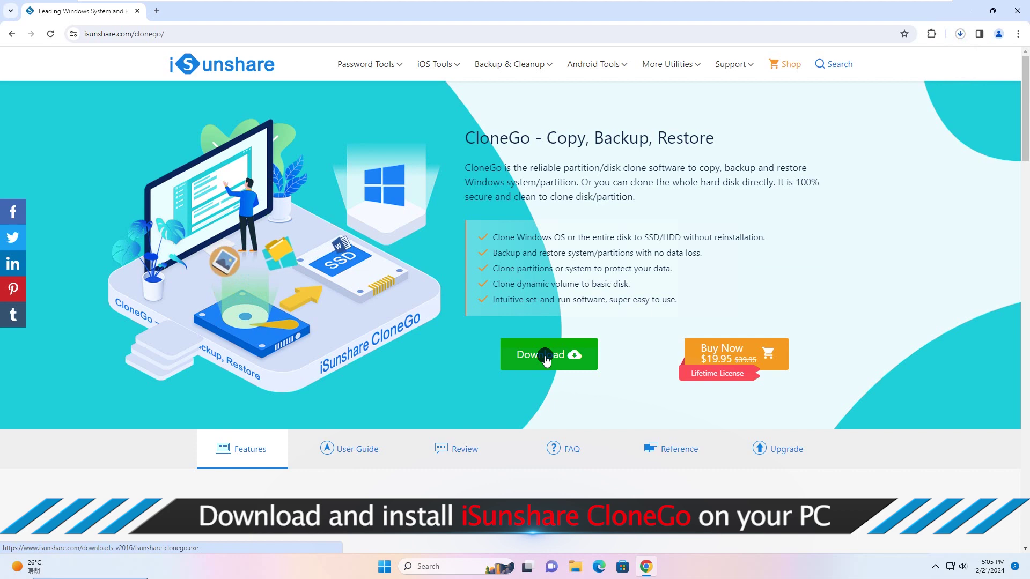
{"action": "left_click", "coordinate": [842, 65]}
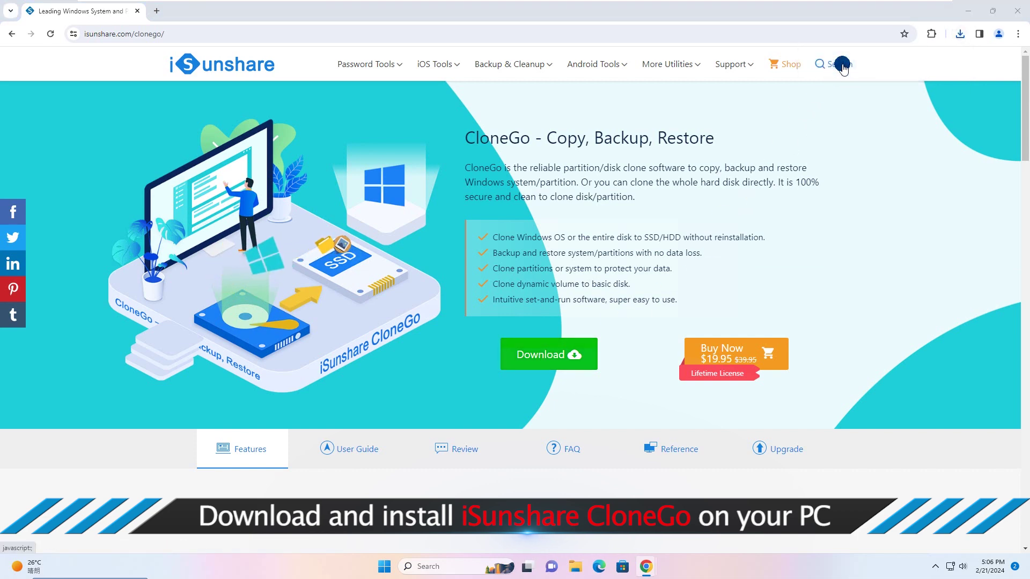
{"action": "left_click", "coordinate": [460, 368]}
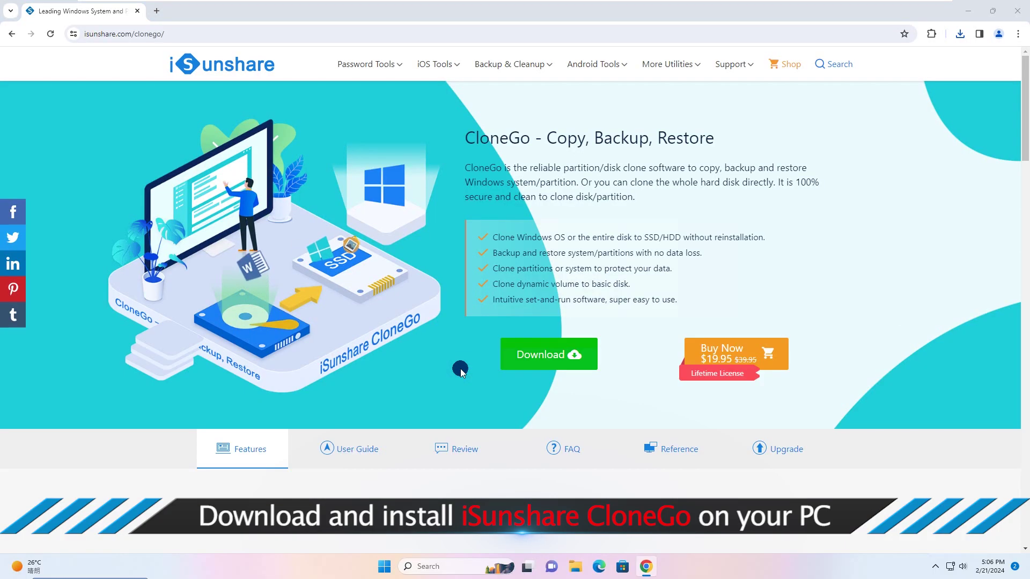
{"action": "left_click", "coordinate": [1018, 11]}
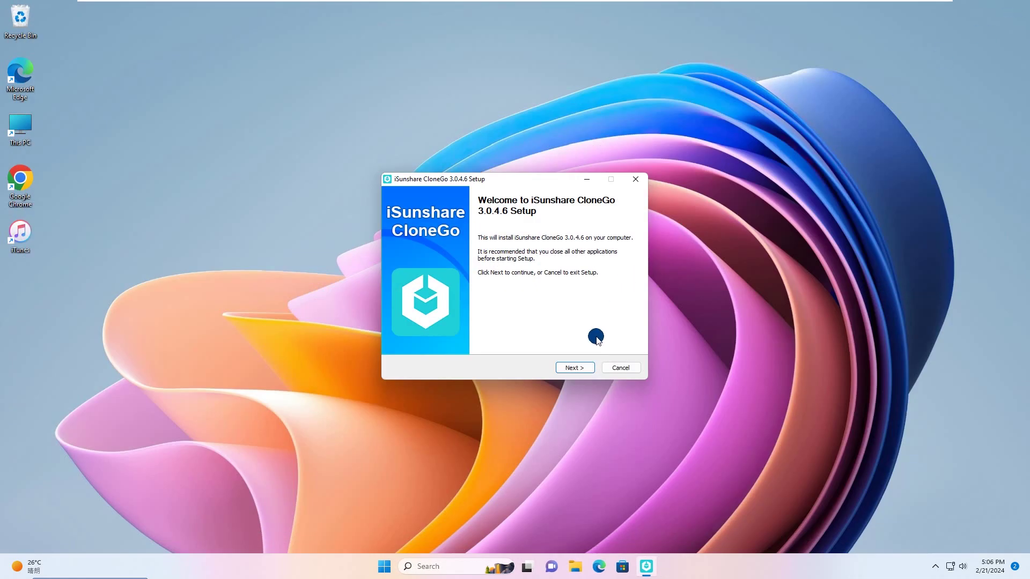
Install iSunshare CloneGo 3.0.4.6 and launch it when setup finishes.
{"action": "left_click", "coordinate": [576, 368]}
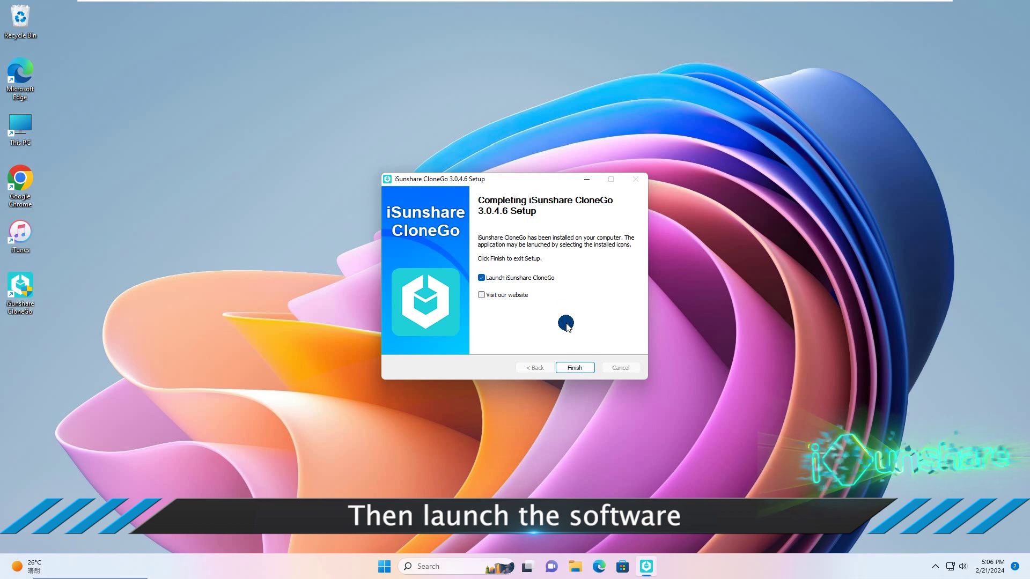
{"action": "left_click", "coordinate": [576, 367]}
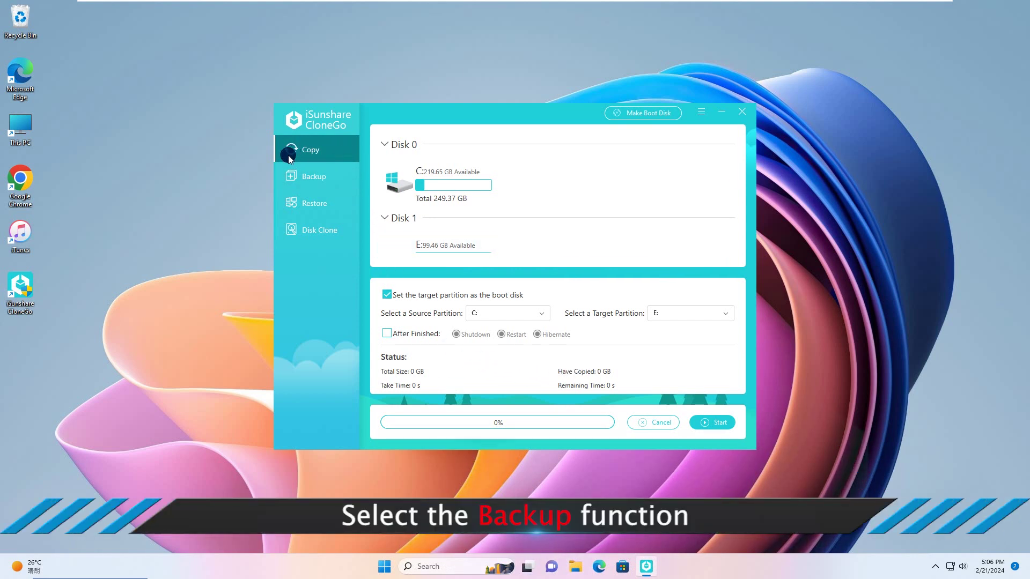
Set up a backup of volume C: with Drive G as the folder path for the backup file.
{"action": "left_click", "coordinate": [313, 177]}
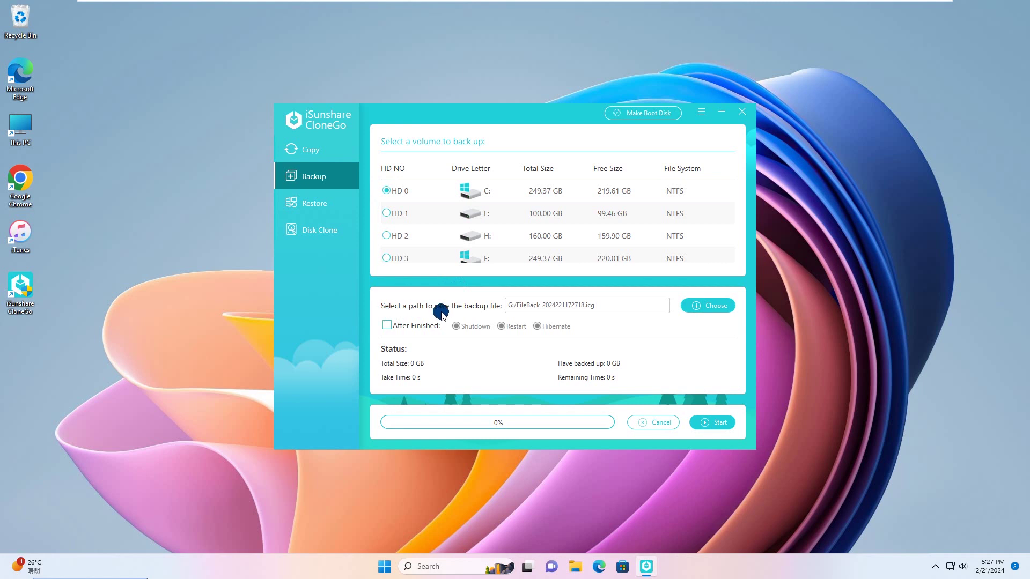
{"action": "left_click", "coordinate": [719, 309]}
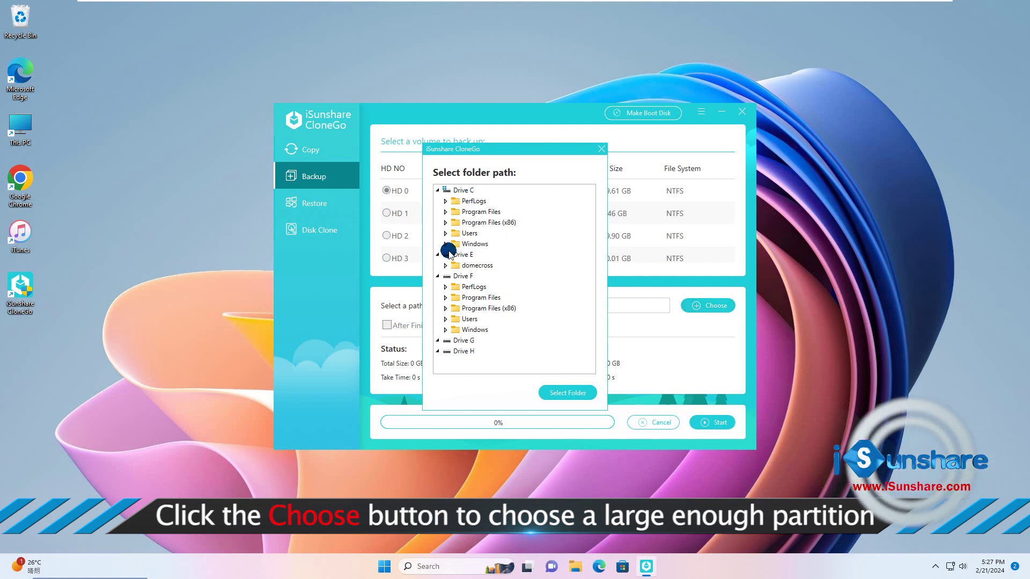
{"action": "left_click", "coordinate": [465, 341]}
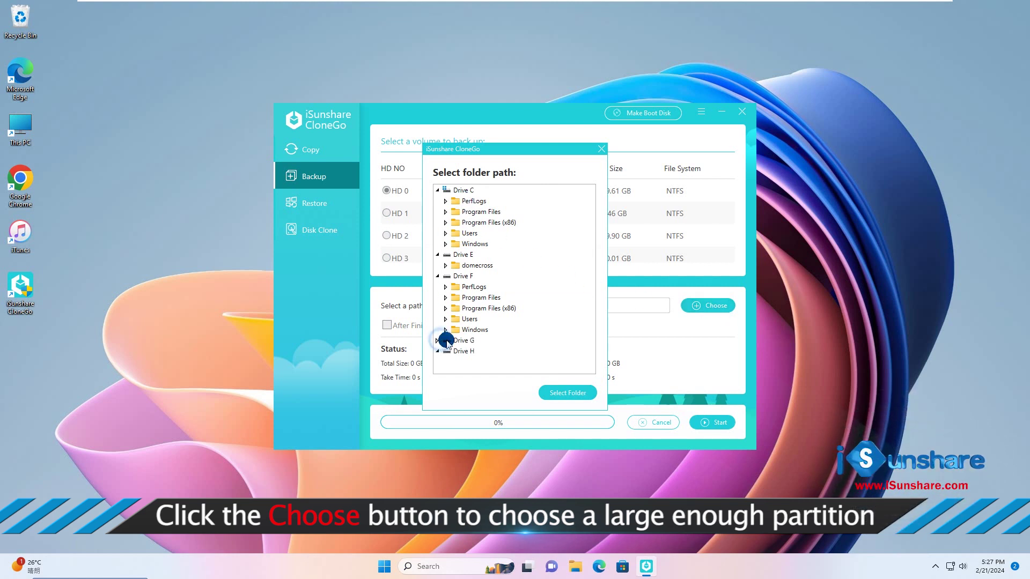
{"action": "left_click", "coordinate": [569, 393]}
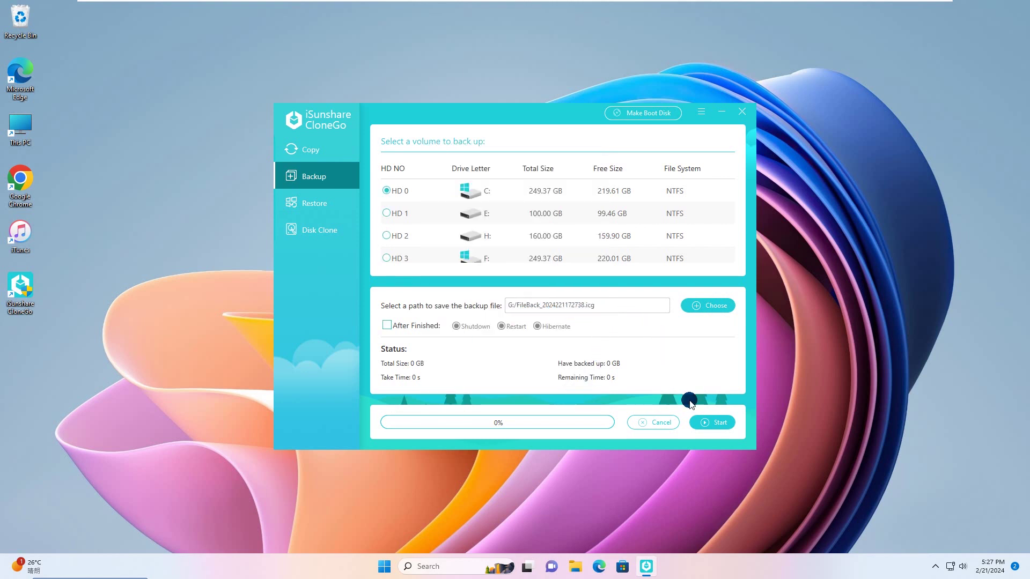
Run the backup of volume C: and dismiss the completion message.
{"action": "left_click", "coordinate": [712, 422]}
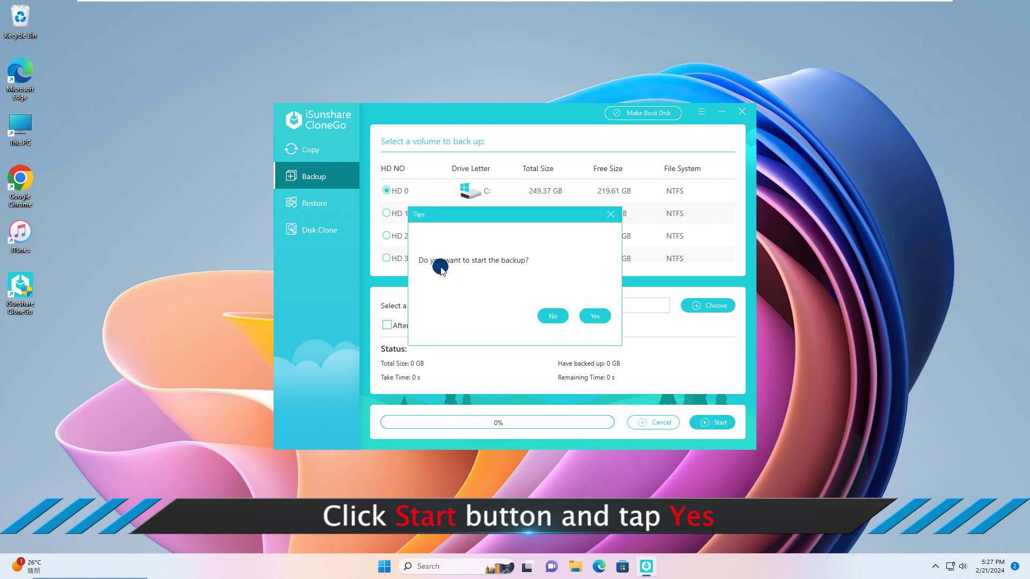
{"action": "left_click", "coordinate": [594, 317]}
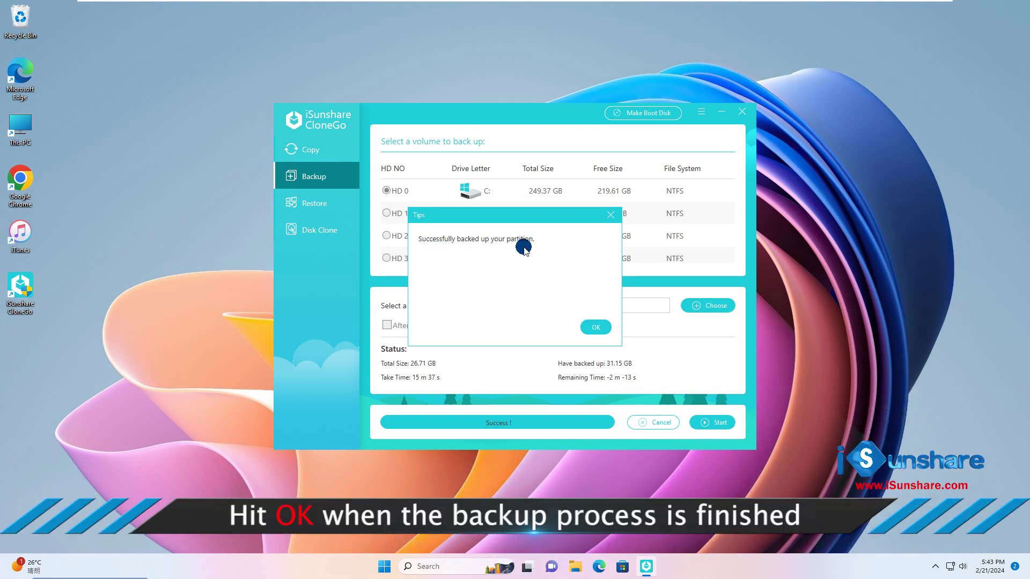
{"action": "left_click", "coordinate": [593, 327]}
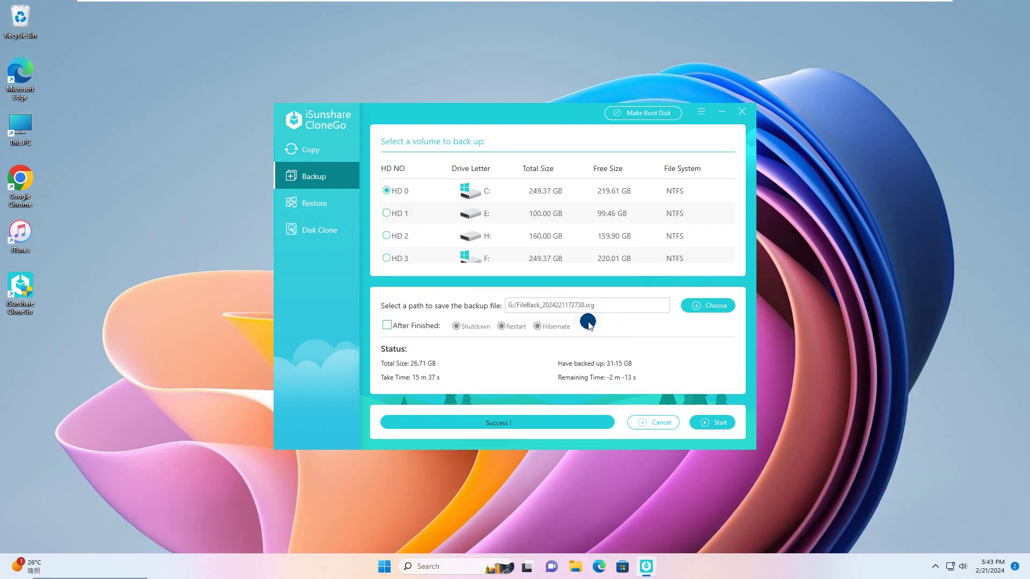
Check the saved .icg backup file on Local Disk (G:) in File Explorer, and close the window.
{"action": "double_click", "coordinate": [18, 123]}
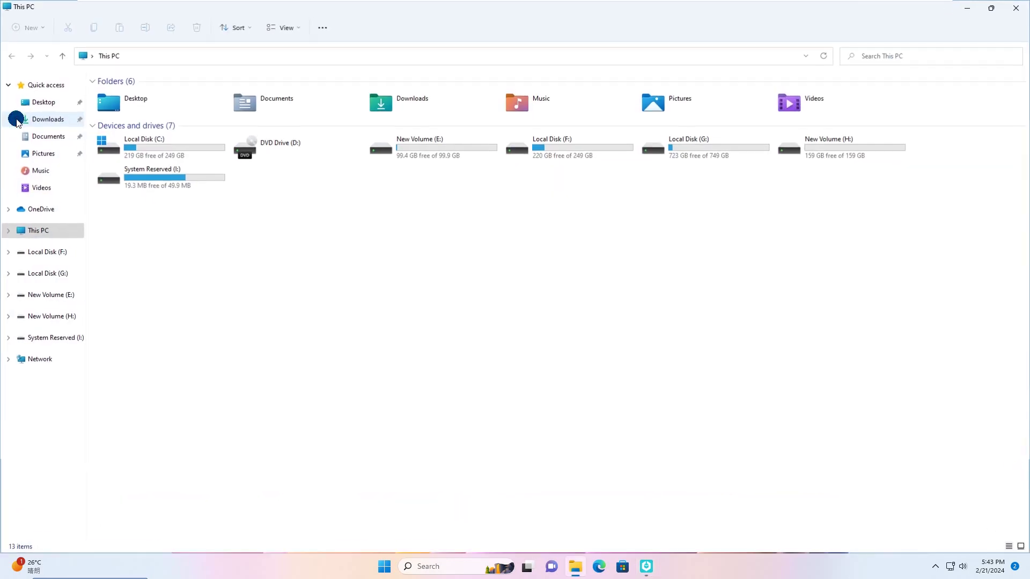
{"action": "double_click", "coordinate": [699, 154]}
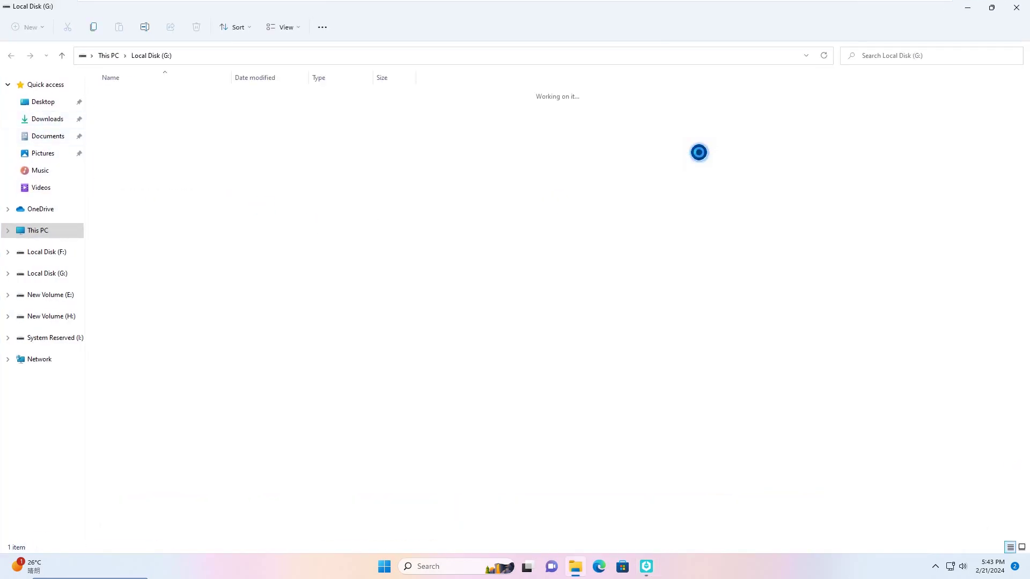
{"action": "left_click", "coordinate": [168, 97]}
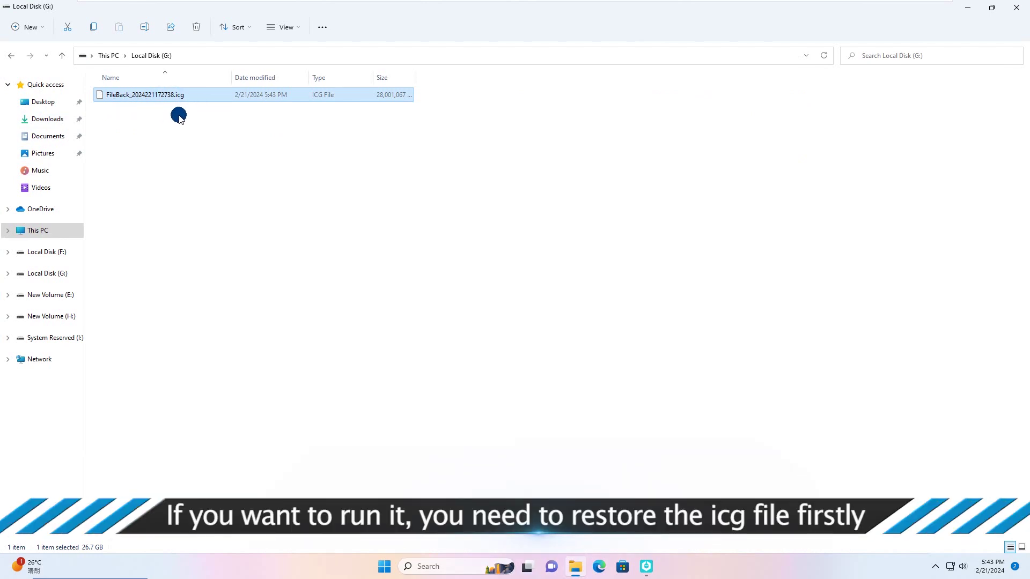
{"action": "left_click", "coordinate": [1013, 8]}
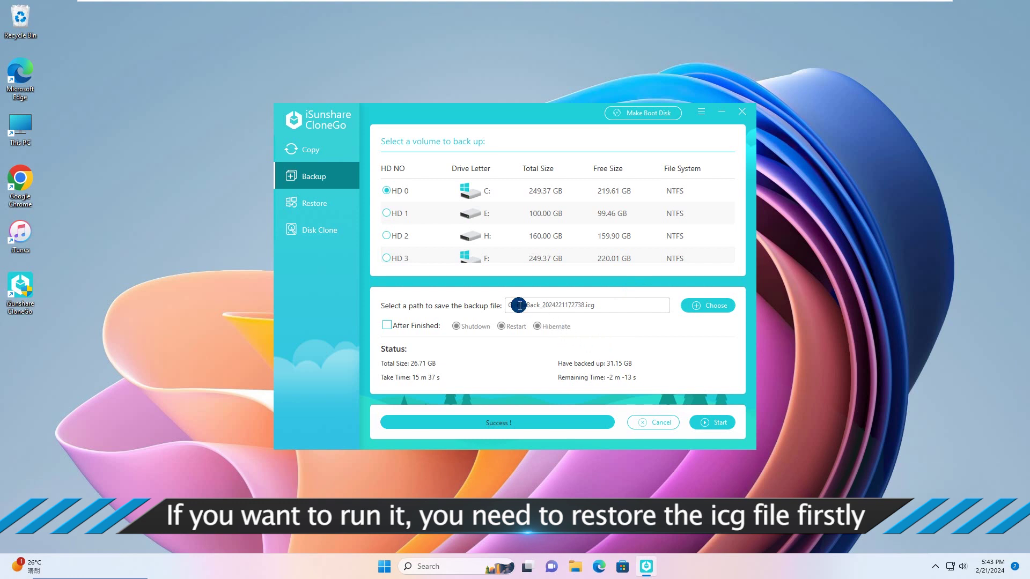